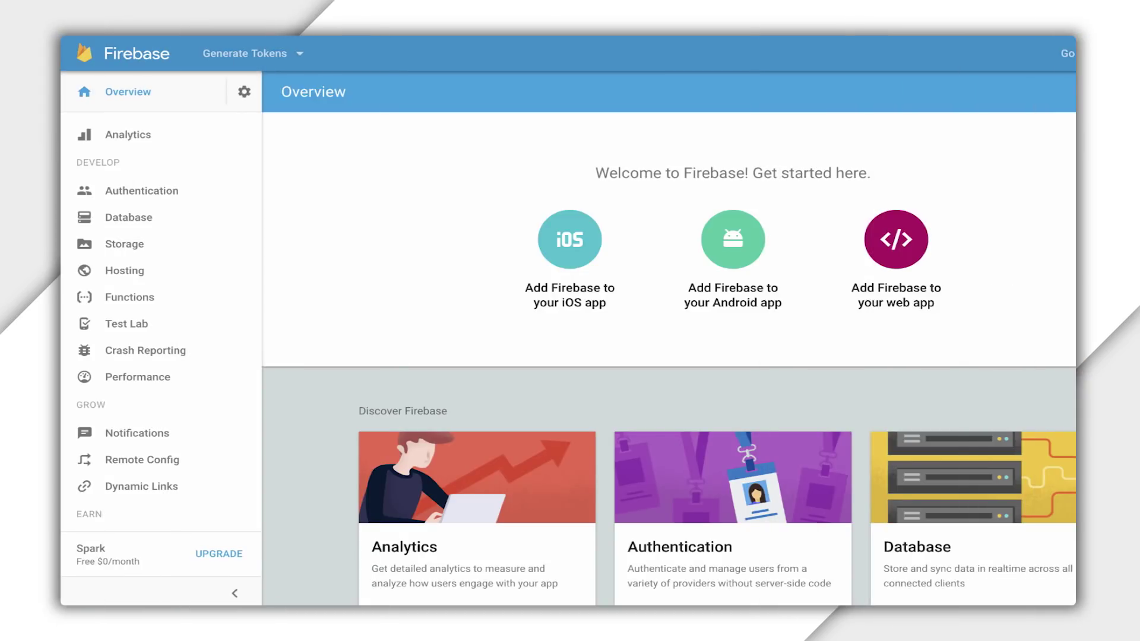
Step: From Project settings > Service Accounts, generate and download a new Firebase Admin SDK private key
{"action": "left_click", "coordinate": [246, 96]}
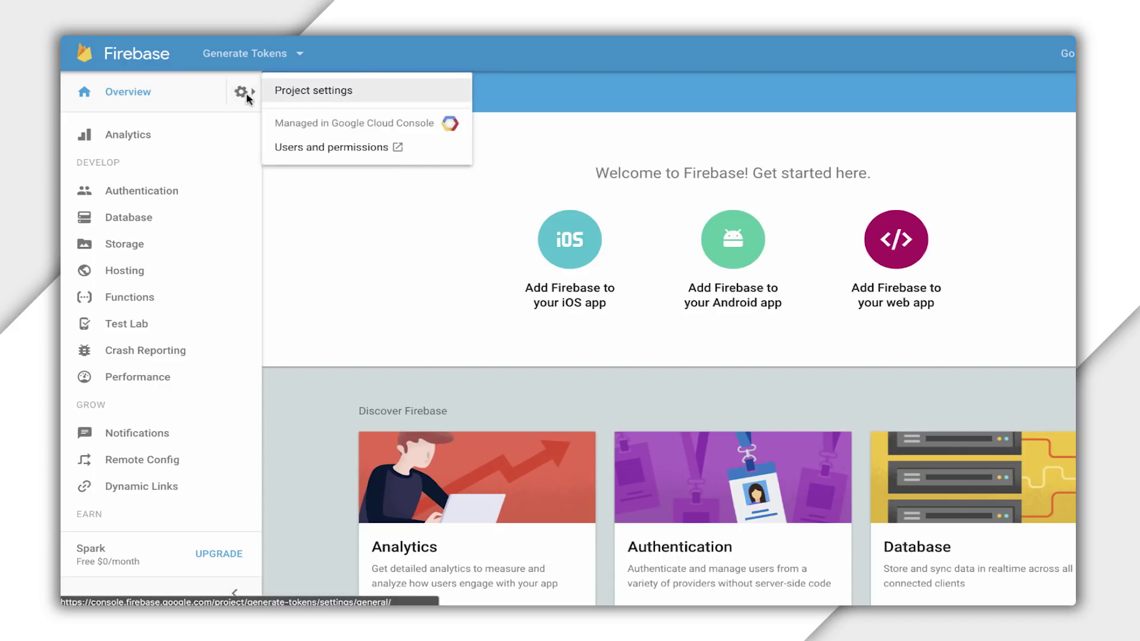
{"action": "left_click", "coordinate": [300, 92]}
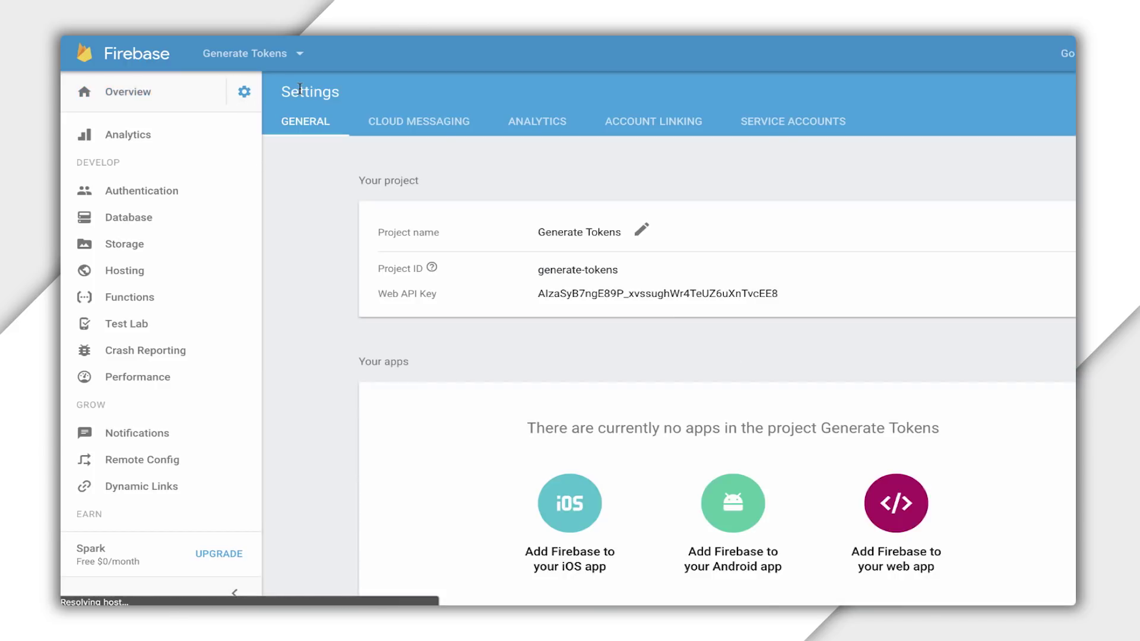
{"action": "left_click", "coordinate": [854, 122]}
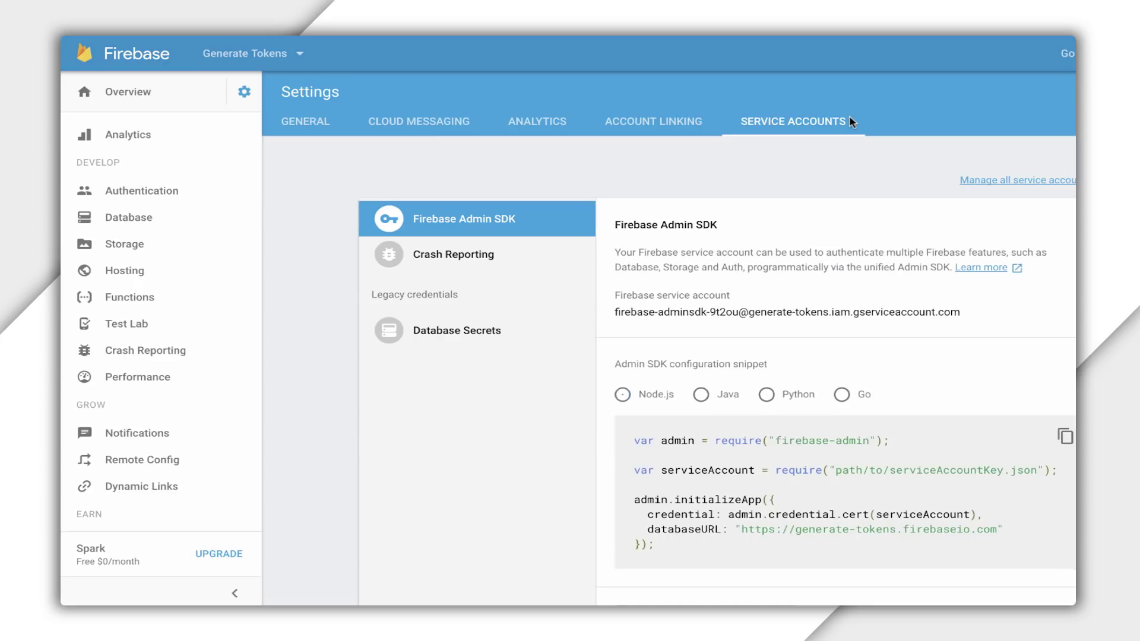
{"action": "scroll", "coordinate": [855, 285], "scroll_direction": "down", "scroll_amount": 2}
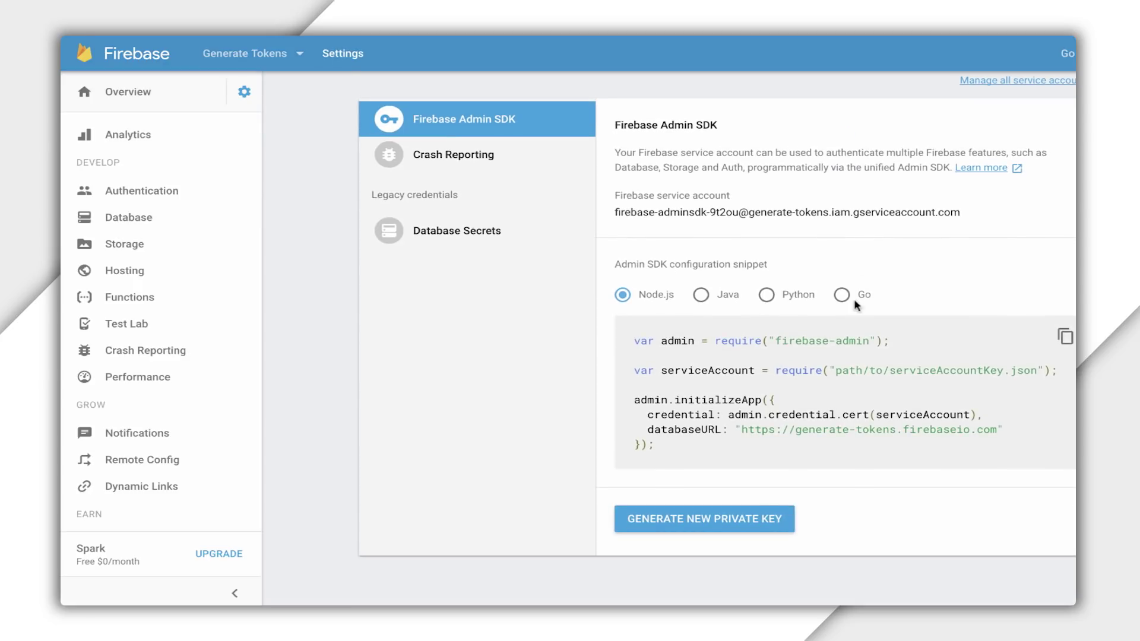
{"action": "left_click", "coordinate": [754, 520]}
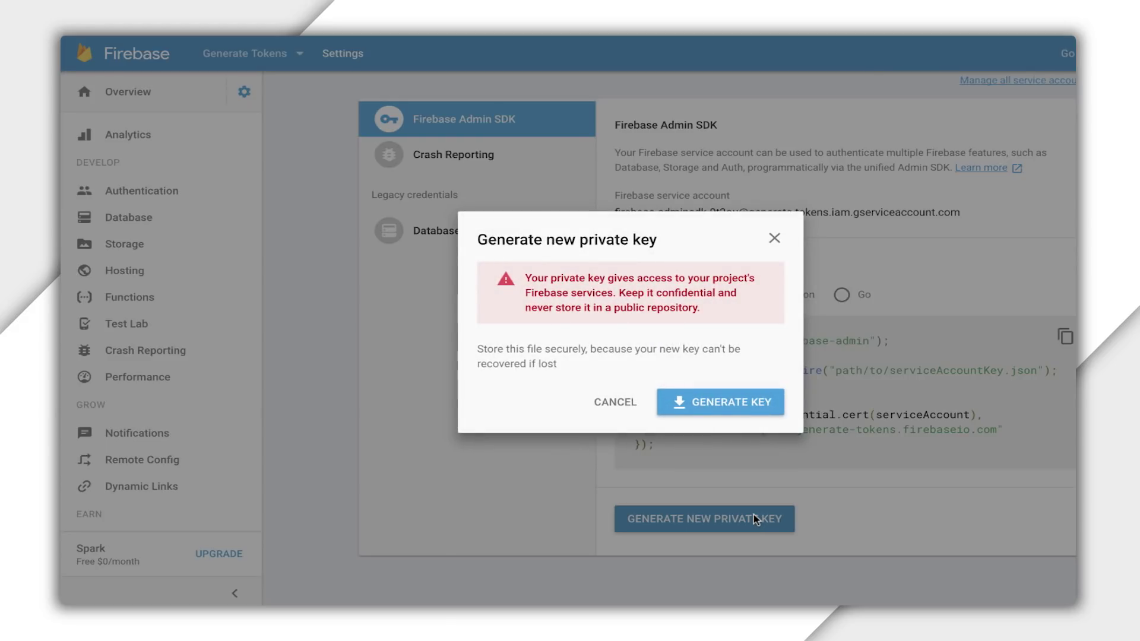
{"action": "left_click", "coordinate": [738, 406]}
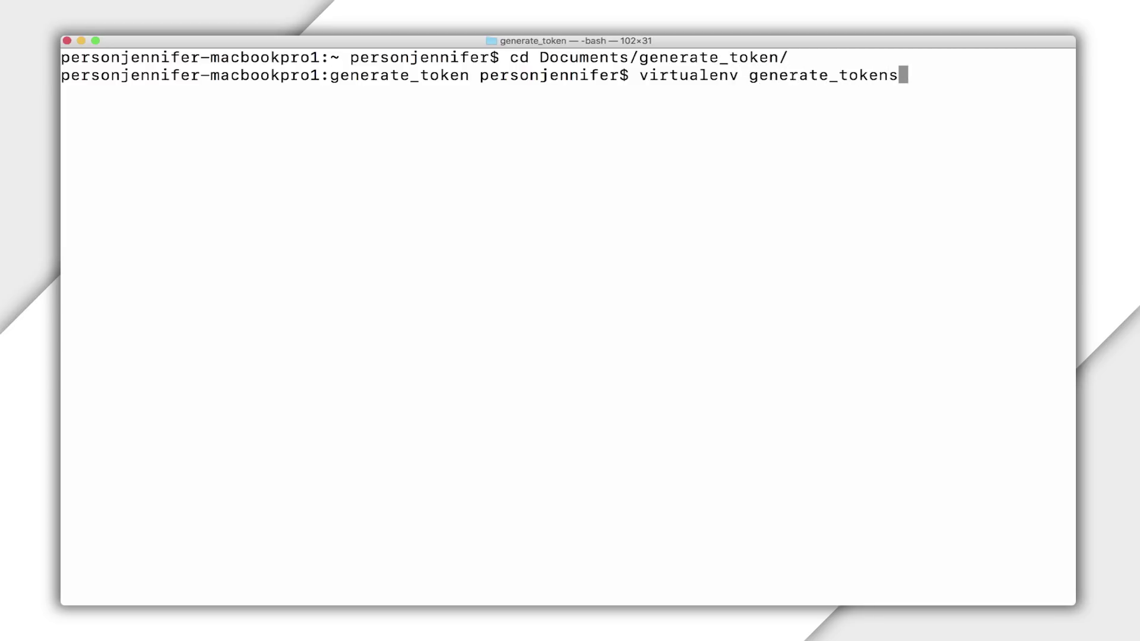
Step: Run the virtualenv command that creates the generate_tokens environment
{"action": "key", "text": "Return"}
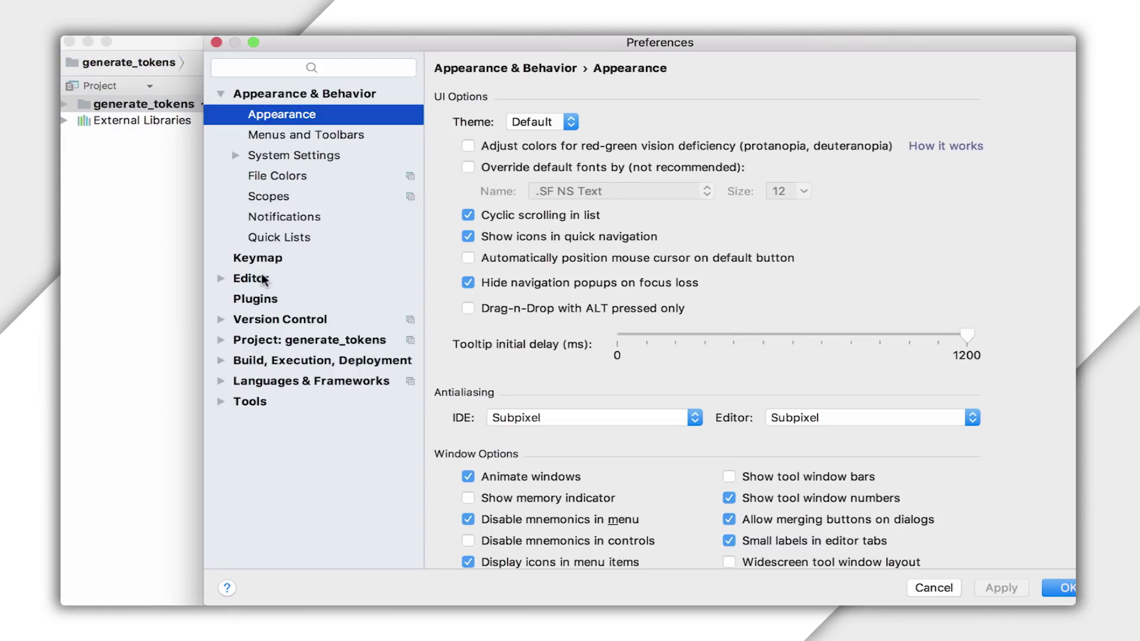
Step: Select the generate_tokens virtualenv as the Project: generate_tokens interpreter
{"action": "left_click", "coordinate": [221, 339]}
{"action": "left_click", "coordinate": [299, 361]}
{"action": "left_click", "coordinate": [706, 98]}
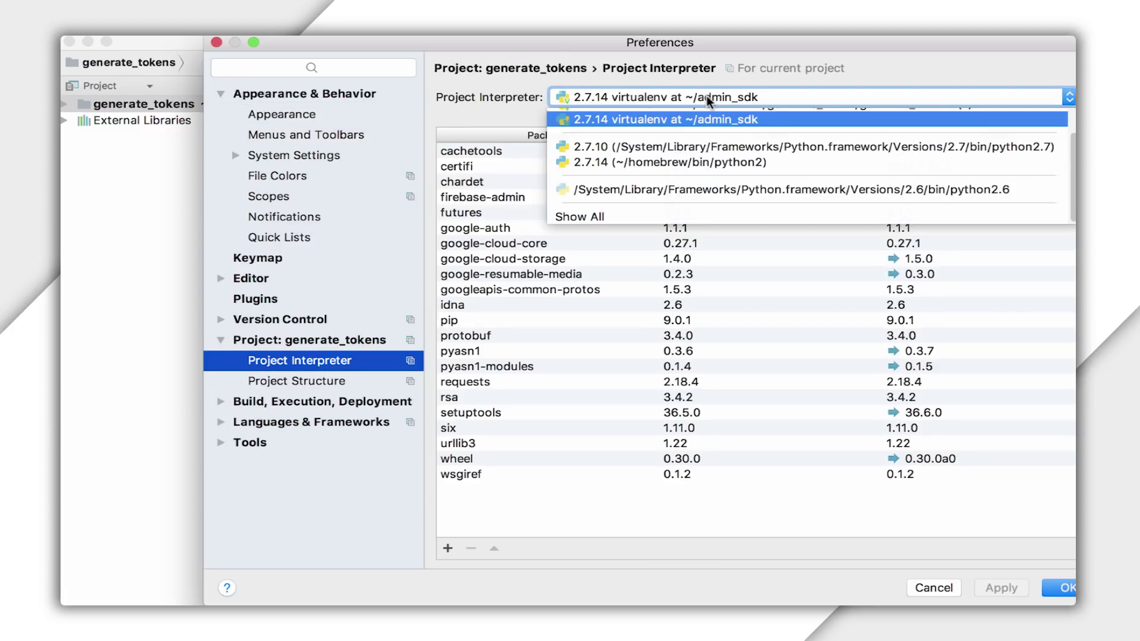
{"action": "left_click", "coordinate": [678, 215]}
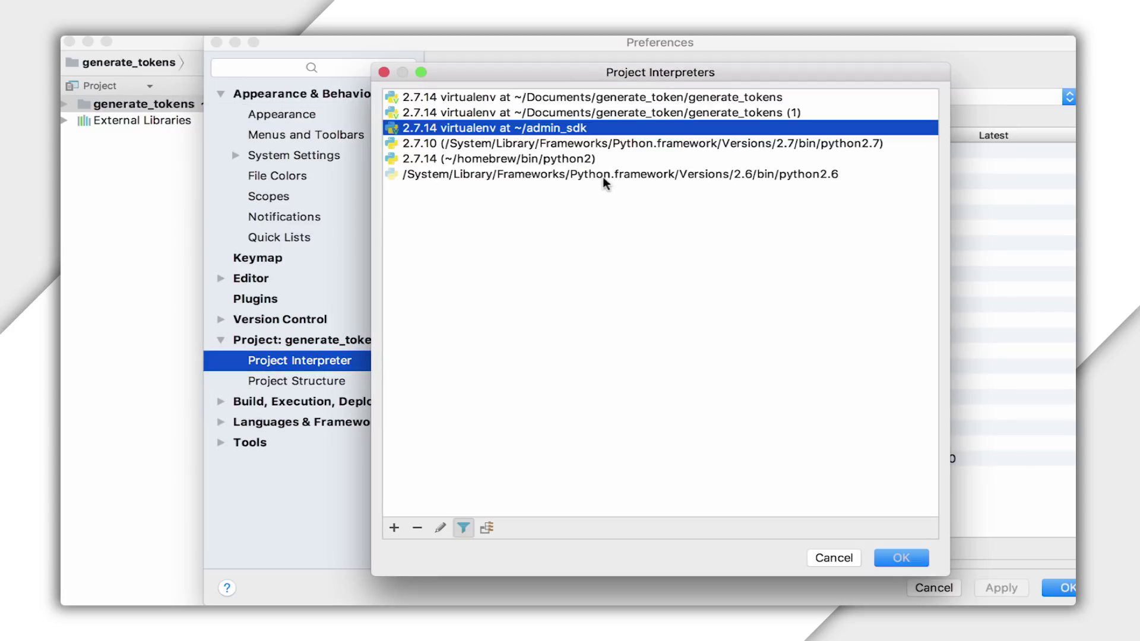
{"action": "left_click", "coordinate": [635, 99]}
{"action": "left_click", "coordinate": [899, 559]}
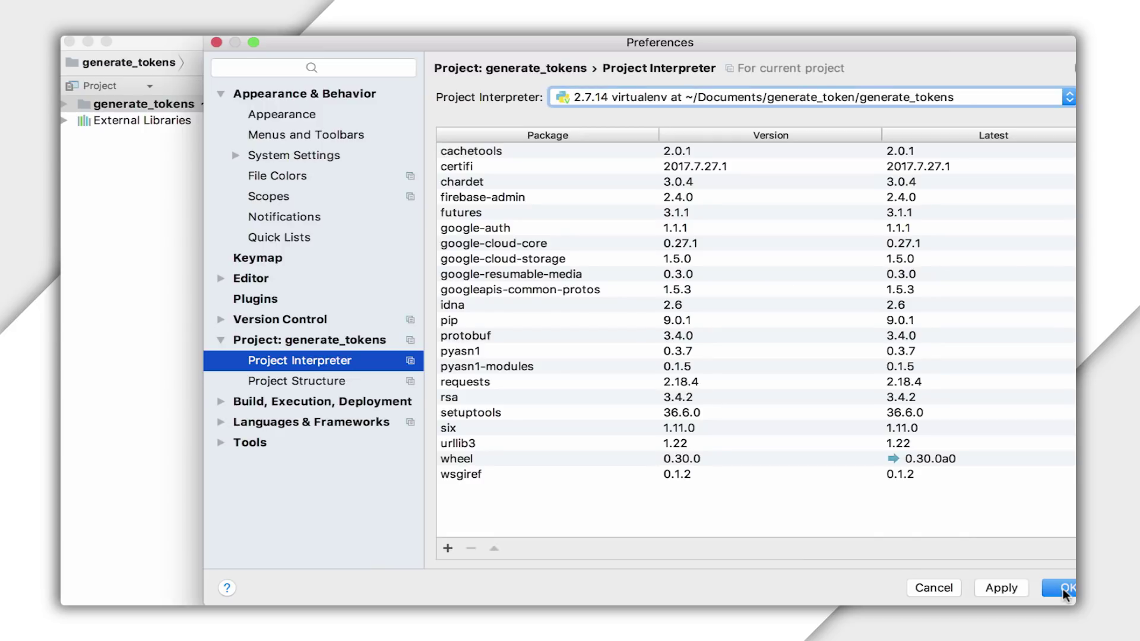
{"action": "left_click", "coordinate": [1060, 590]}
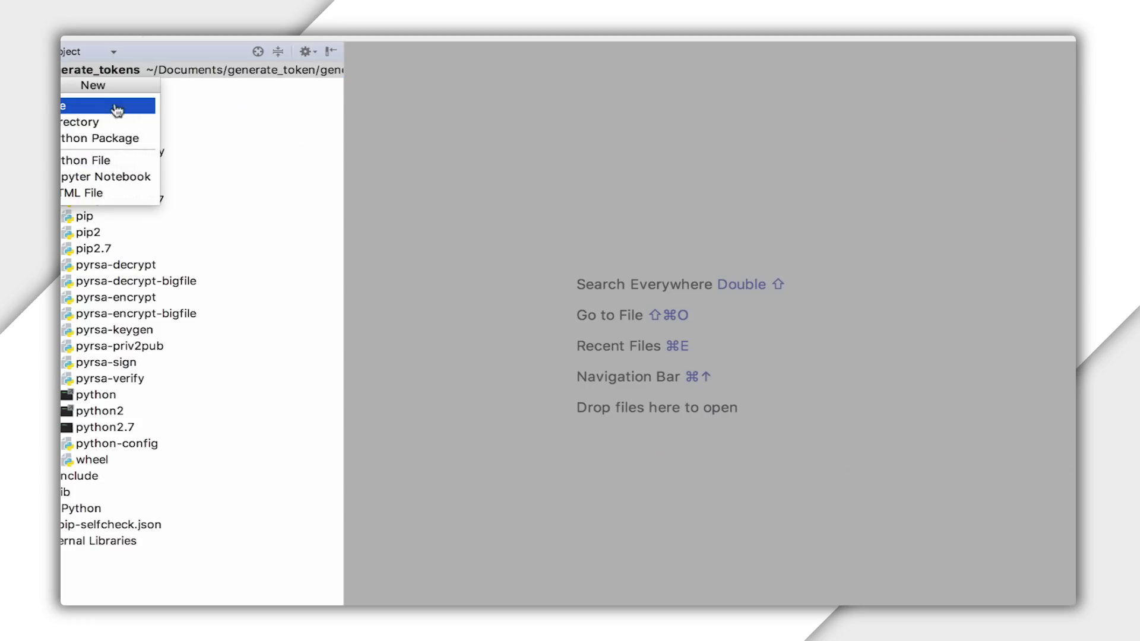
{"action": "left_click", "coordinate": [89, 161]}
{"action": "type", "text": "gen"}
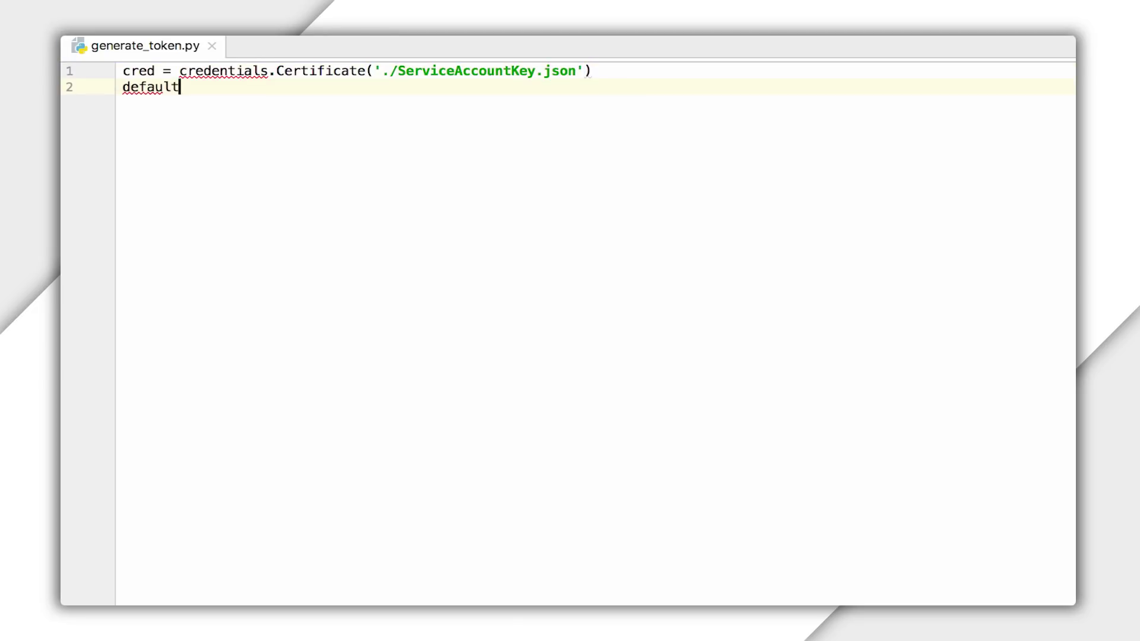
{"action": "type", "text": "n.initialize_app(cre"}
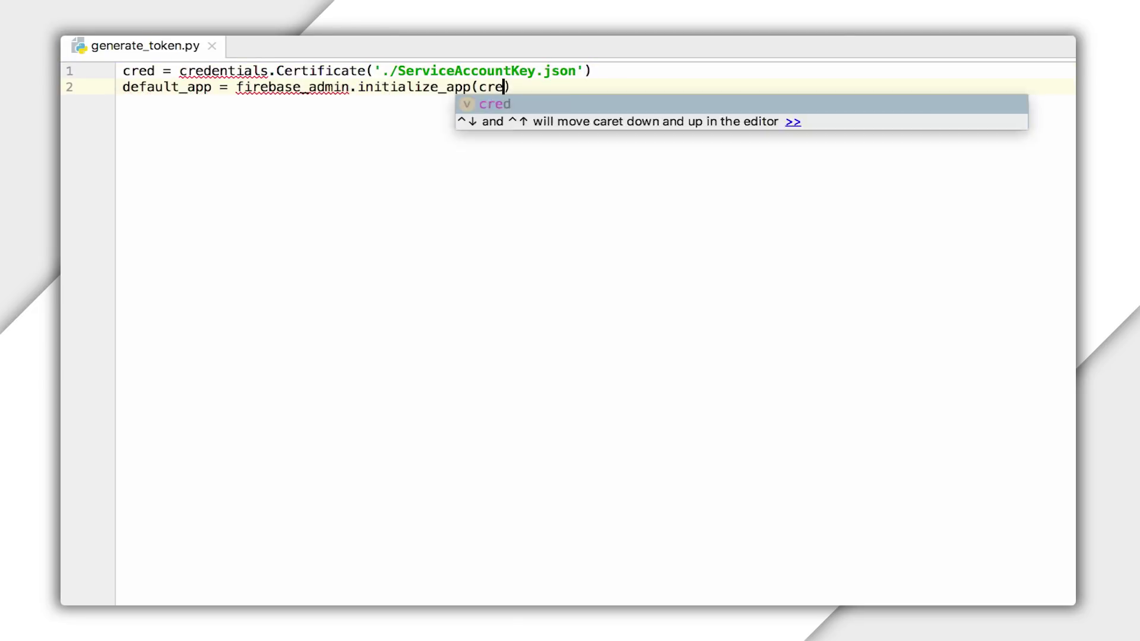
{"action": "type", "text": "d"}
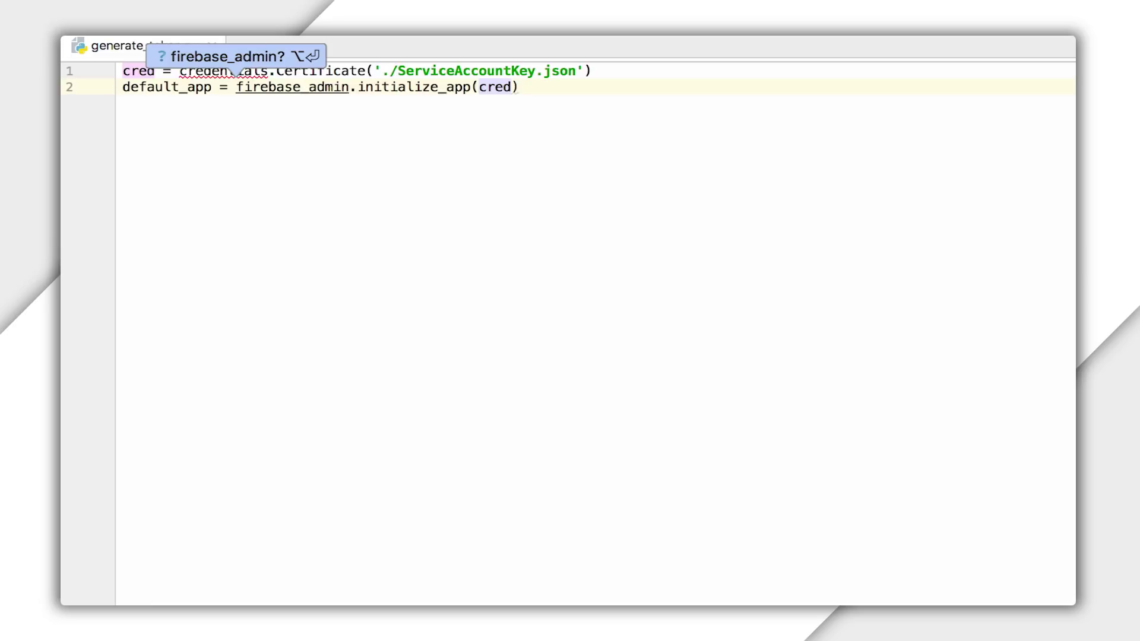
Step: Add the missing imports: import firebase_admin and from firebase_admin import credentials
{"action": "key", "text": "alt+Return"}
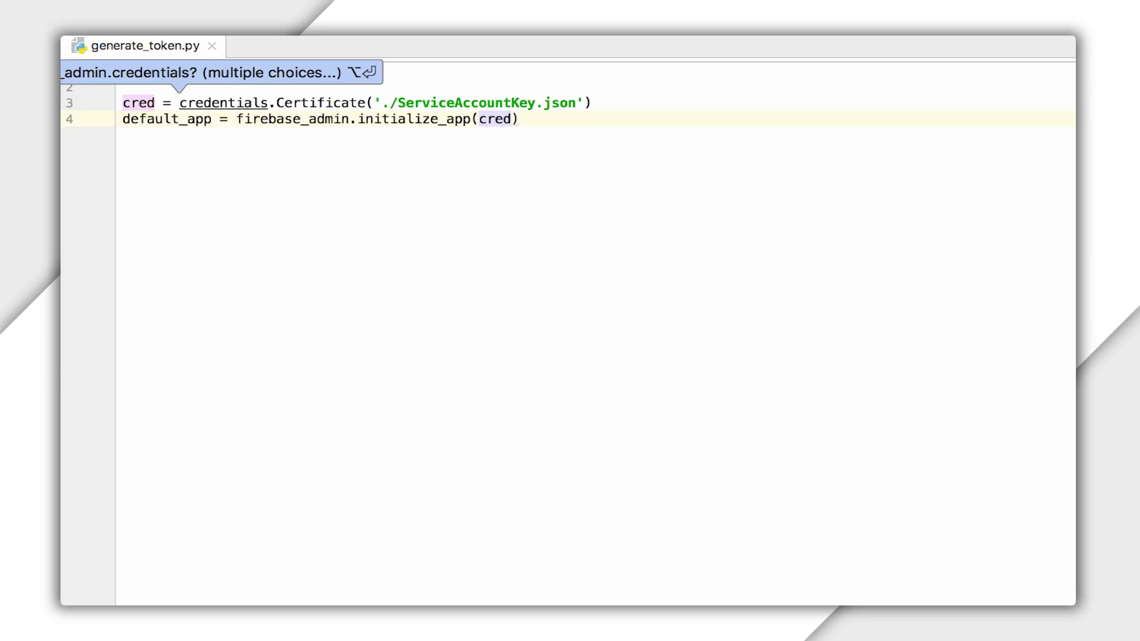
{"action": "key", "text": "alt+Return"}
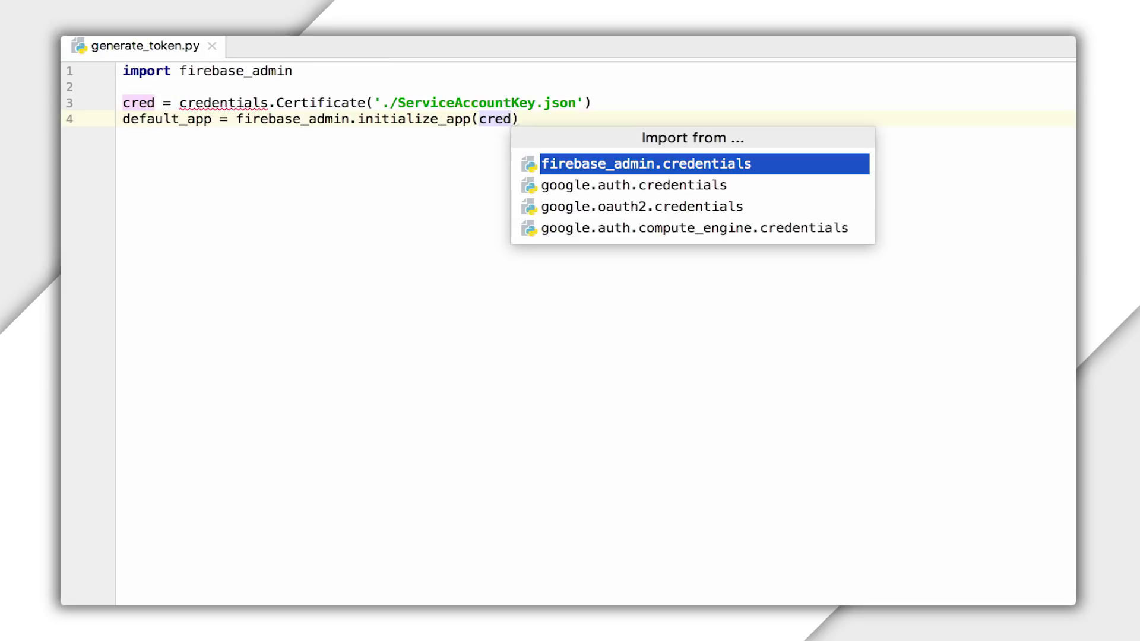
{"action": "key", "text": "Return"}
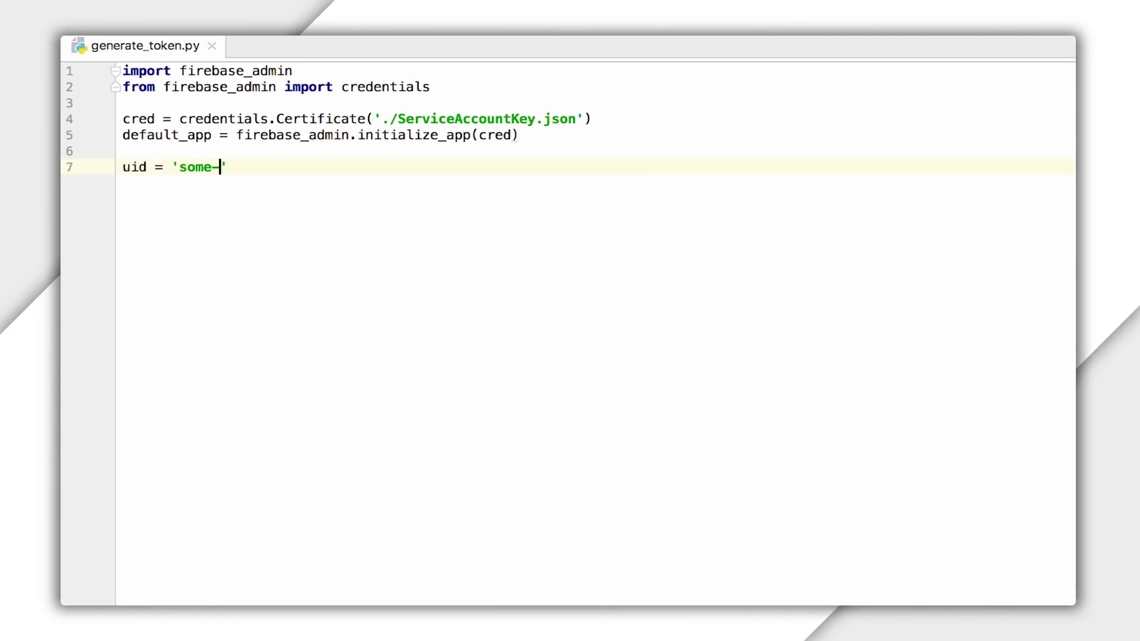
{"action": "type", "text": "uid"}
Step: Add the create_custom_token line below uid, importing auth from firebase_admin
{"action": "key", "text": "Return"}
{"action": "key", "text": "Return"}
{"action": "type", "text": "custom_token "}
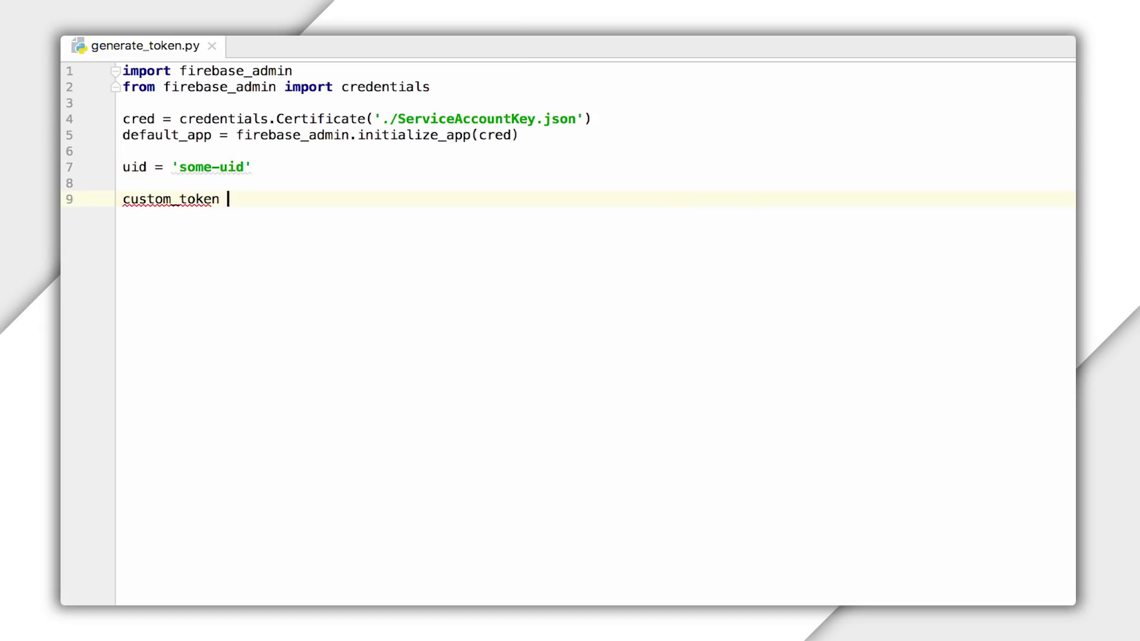
{"action": "type", "text": "= auth.create"}
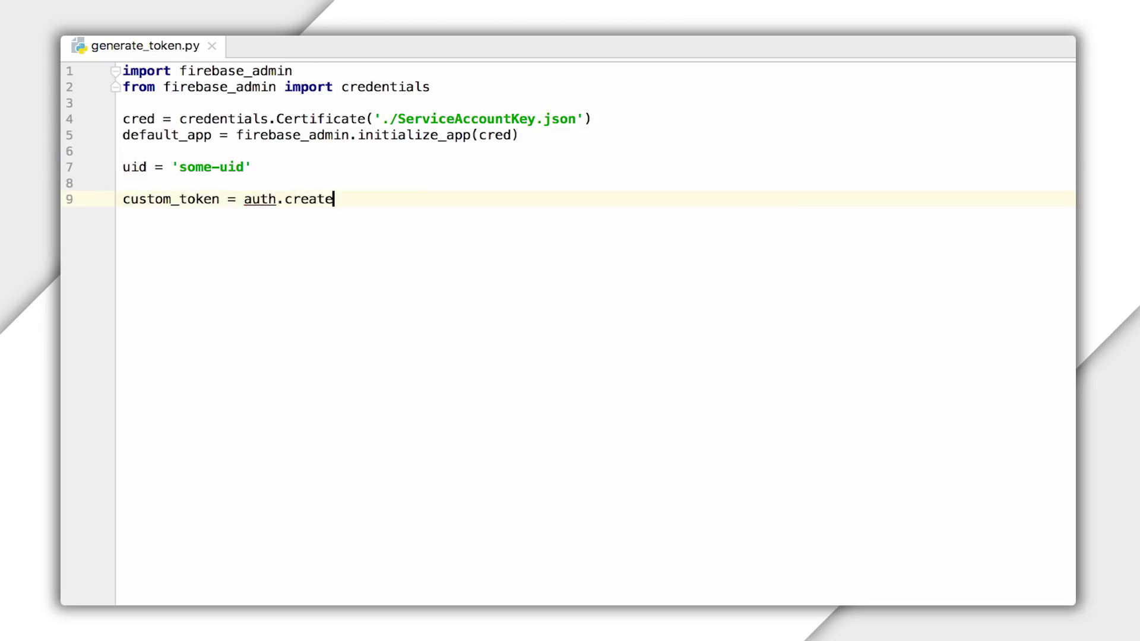
{"action": "type", "text": "(uid"}
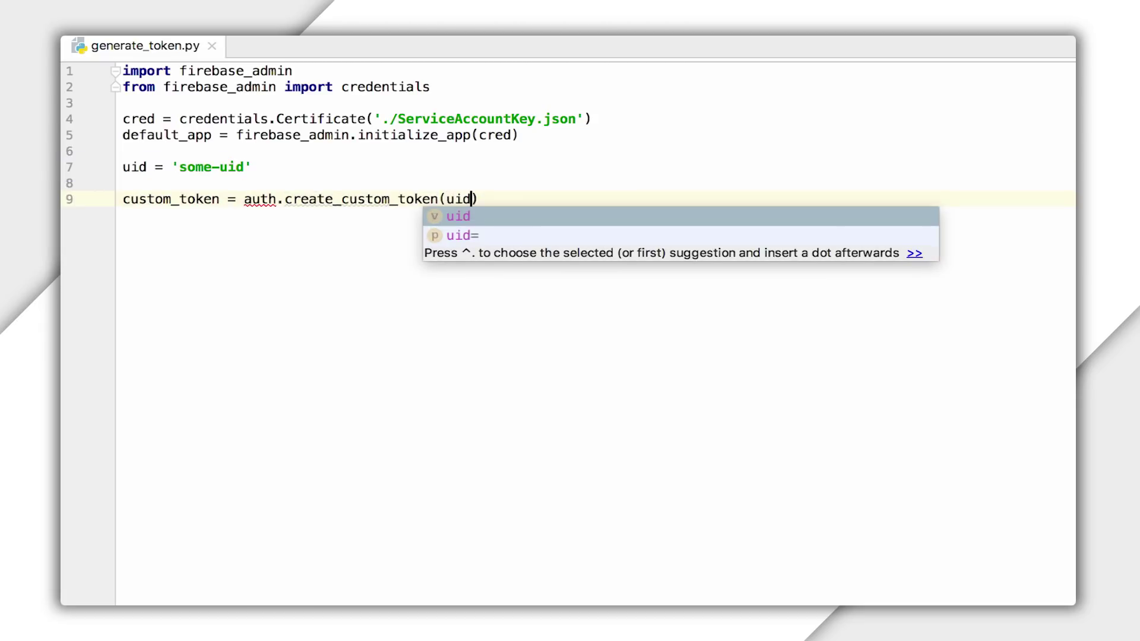
{"action": "type", "text": ")"}
{"action": "key", "text": "alt+Return"}
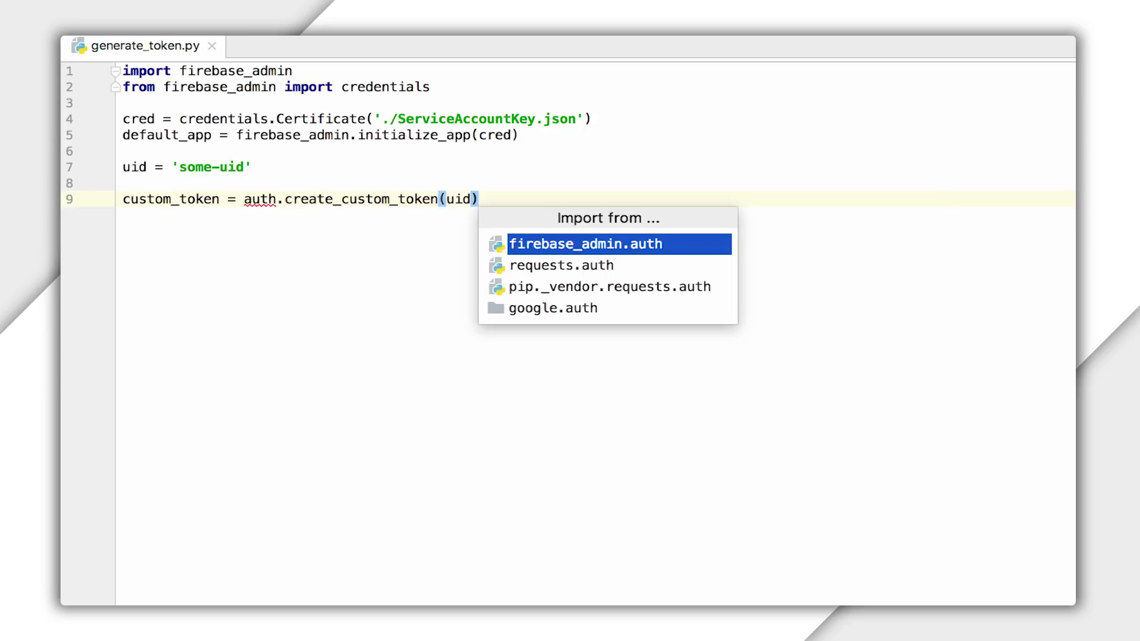
{"action": "key", "text": "Escape"}
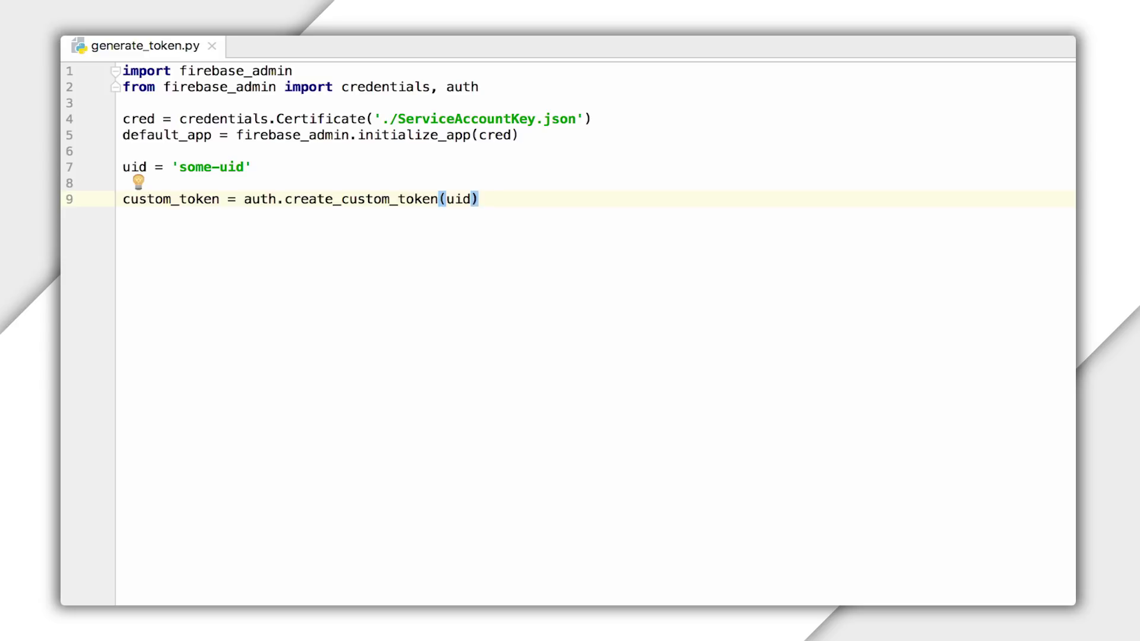
Step: Add print(custom_token) on a new line after the token creation
{"action": "key", "text": "Return"}
{"action": "type", "text": "print"}
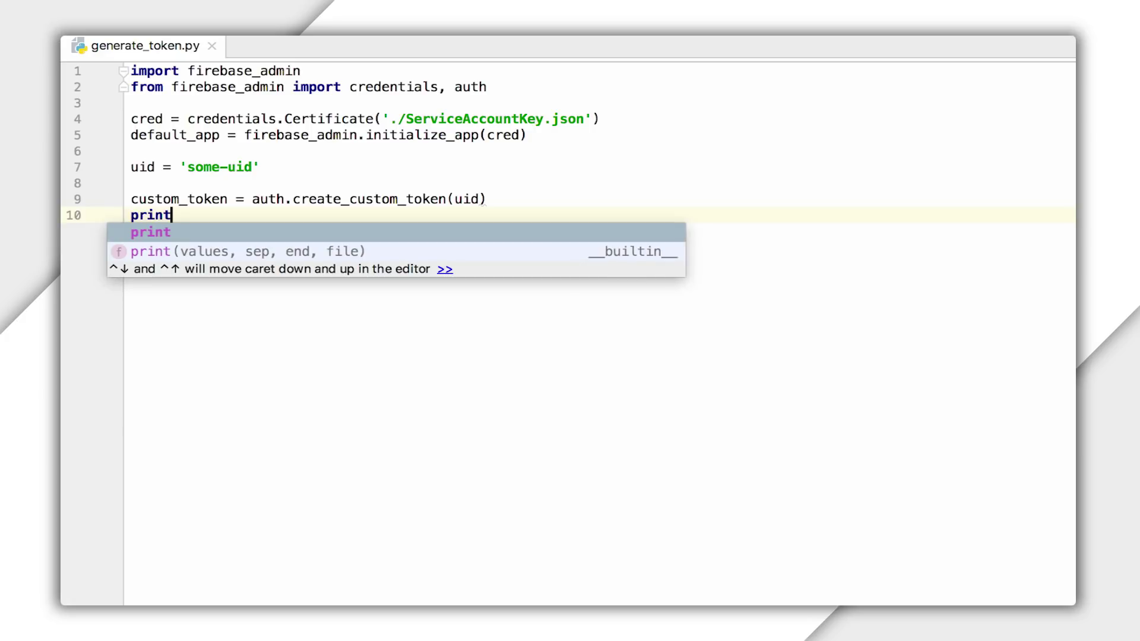
{"action": "type", "text": "(custom_tok"}
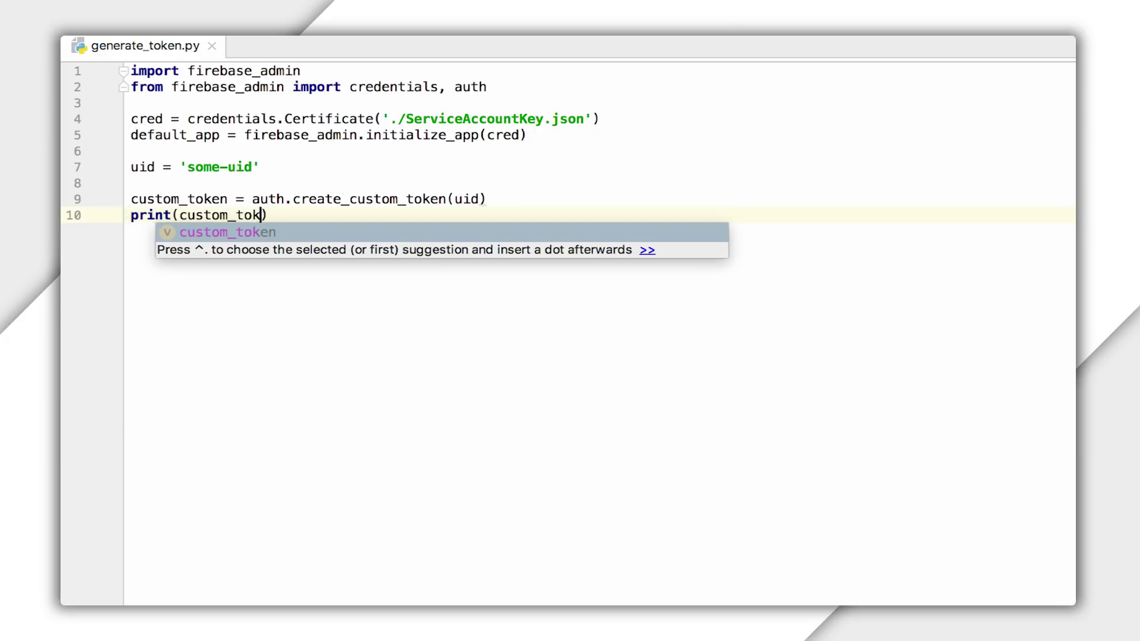
{"action": "key", "text": "Return"}
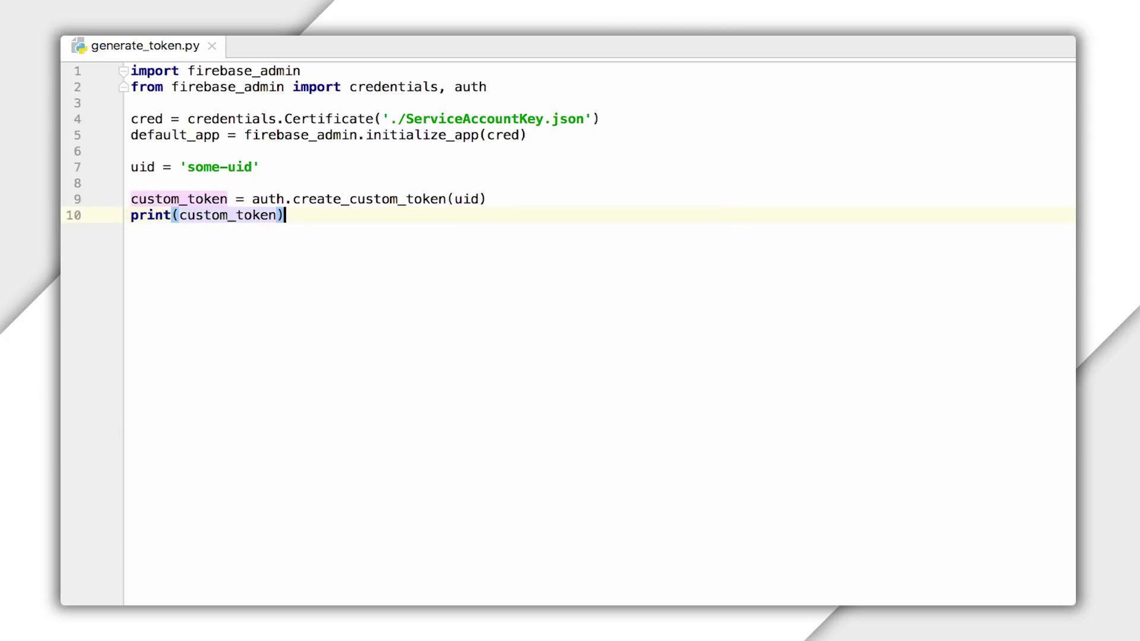
{"action": "key", "text": "Up"}
{"action": "key", "text": "End"}
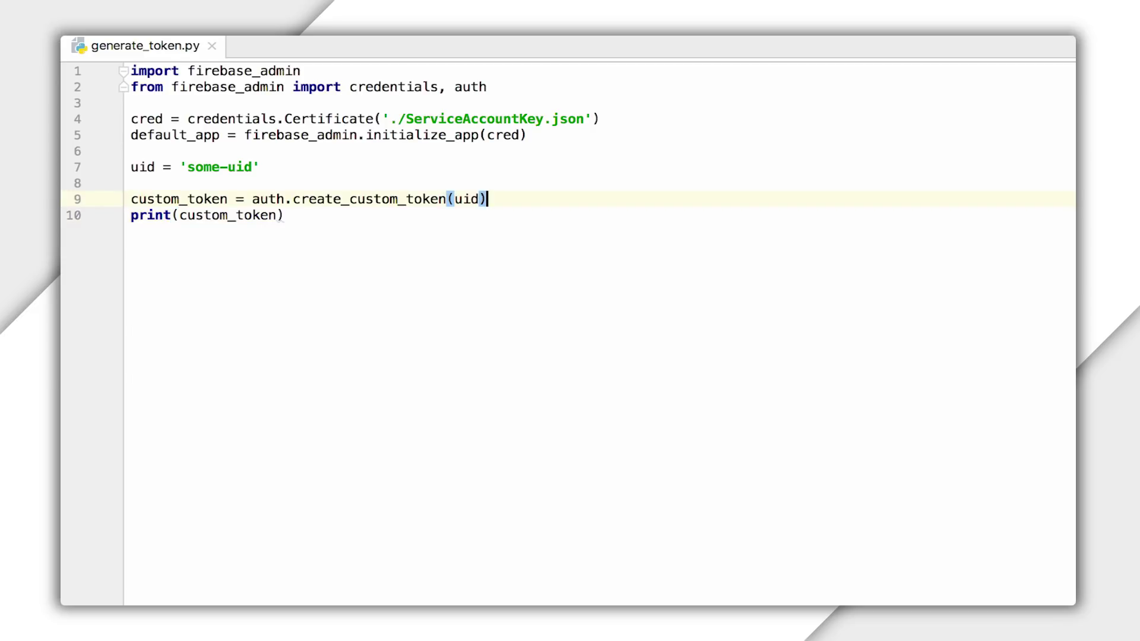
Step: Insert additional_claims = {'premiumAccount': True} above the create_custom_token line
{"action": "key", "text": "Up"}
{"action": "type", "text": "additio"}
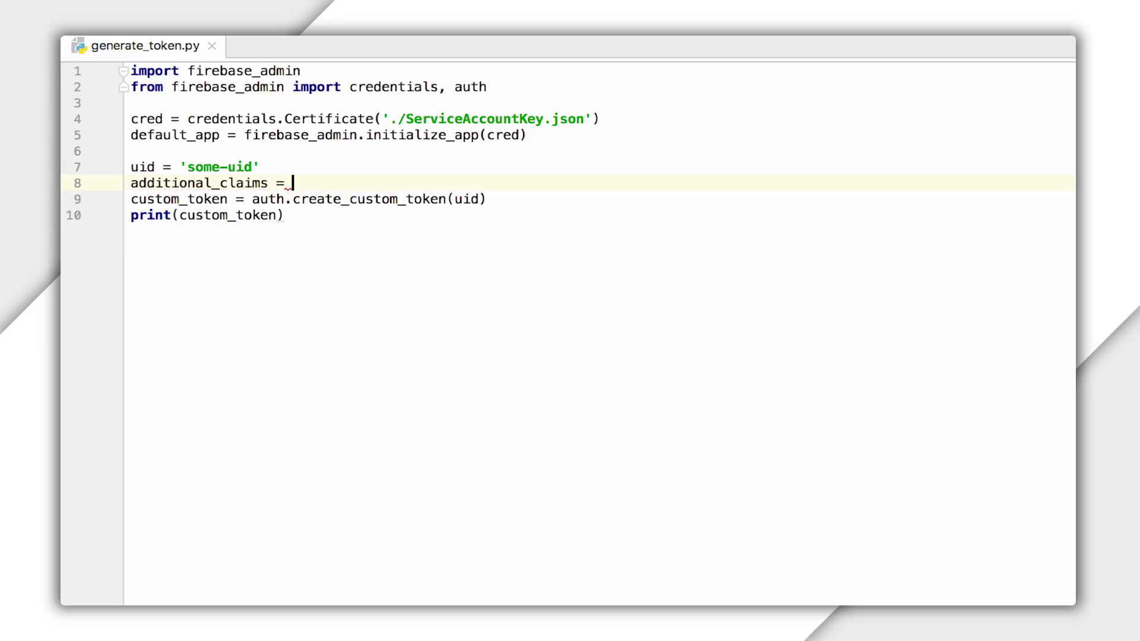
{"action": "key", "text": "Return"}
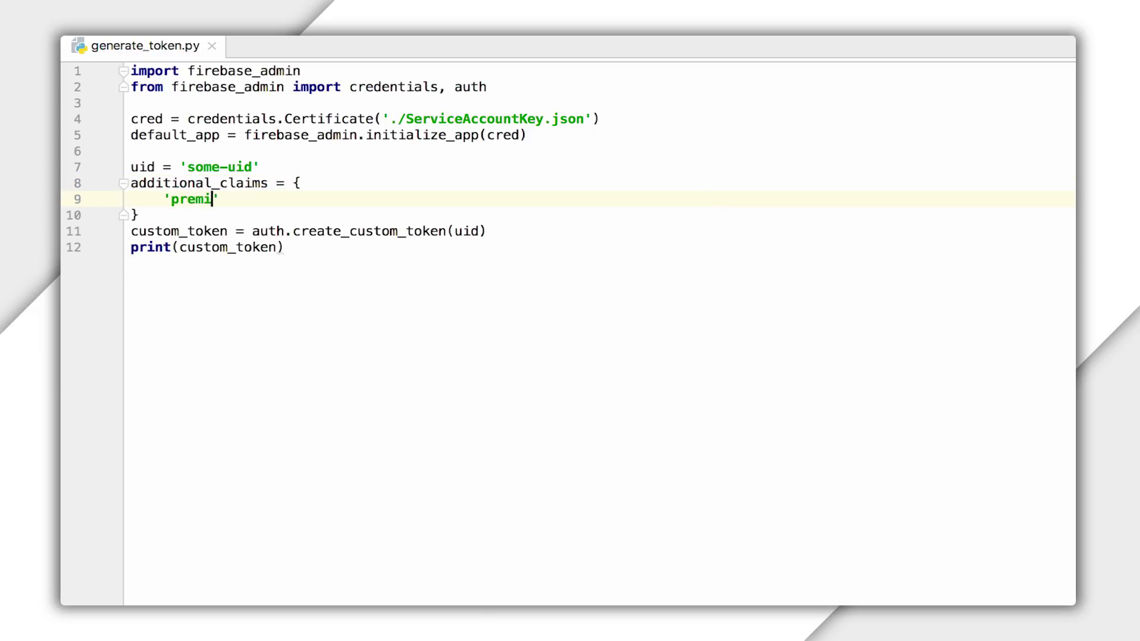
{"action": "type", "text": ": True"}
{"action": "key", "text": "Down"}
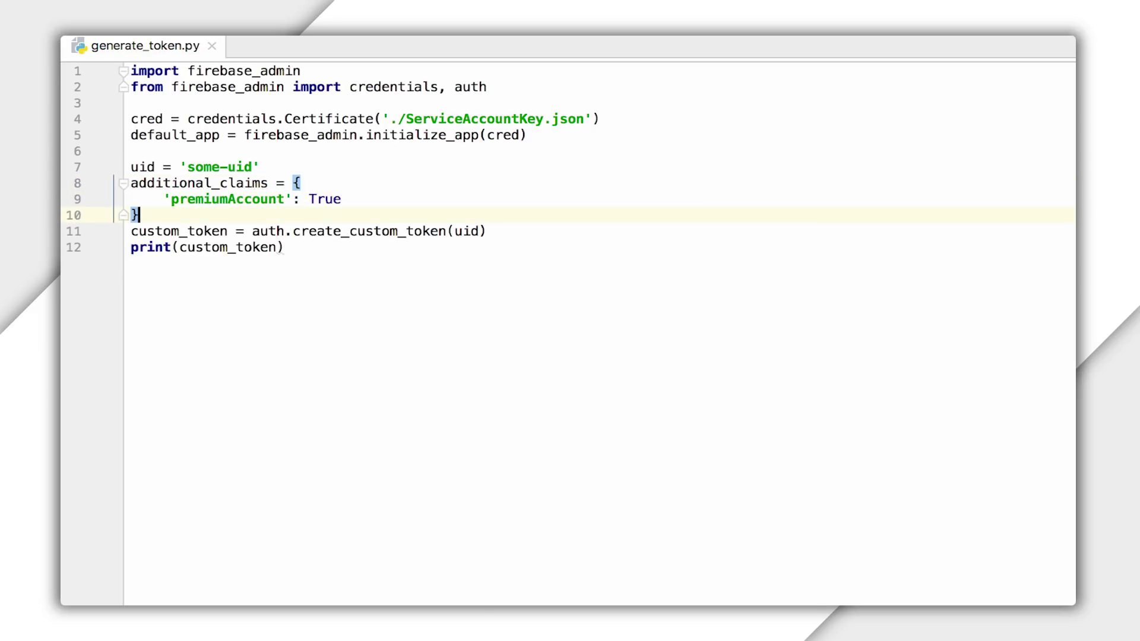
Step: Move the caret to just after the uid argument in auth.create_custom_token
{"action": "key", "text": "Up"}
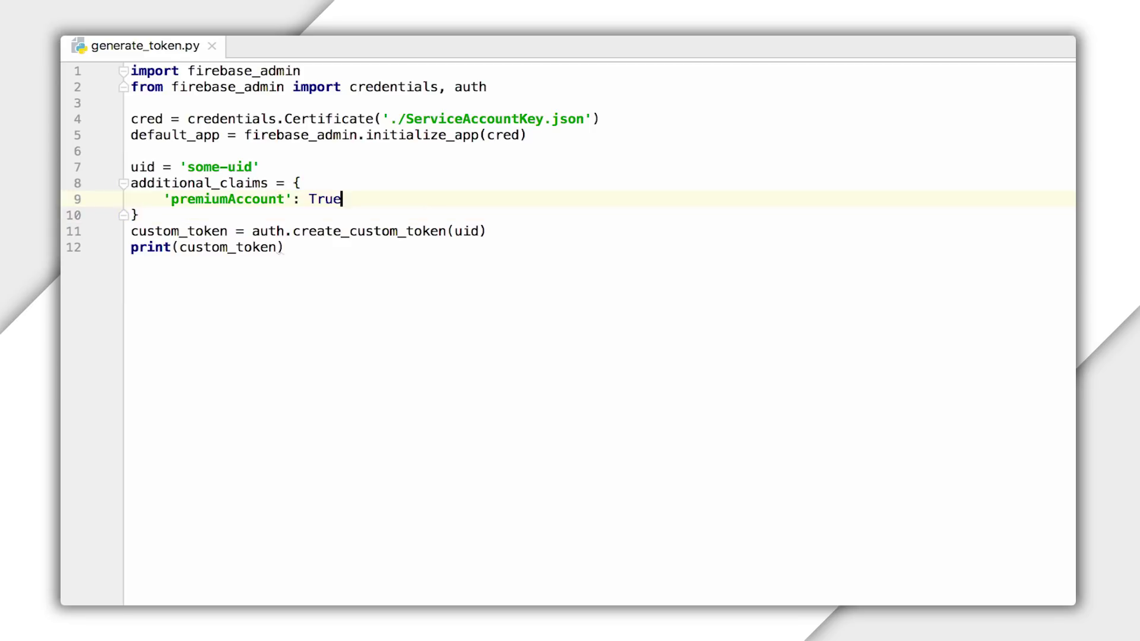
{"action": "key", "text": "Down"}
{"action": "key", "text": "Down"}
{"action": "key", "text": "Home"}
{"action": "key", "text": "Right"}
{"action": "key", "text": "Right"}
{"action": "key", "text": "Right"}
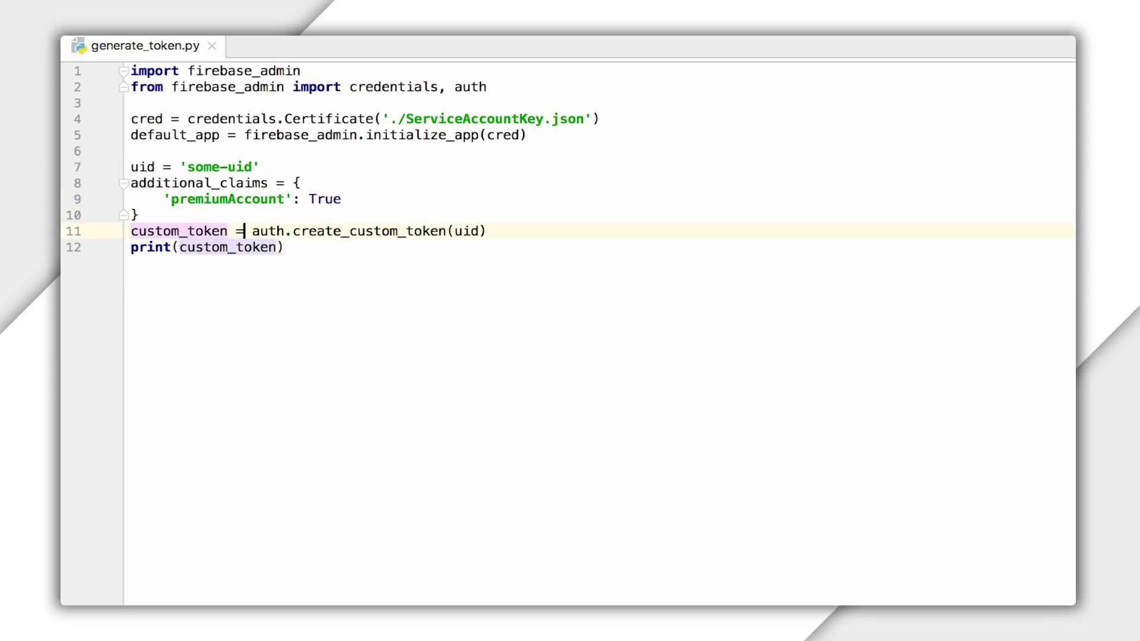
{"action": "key", "text": "Right"}
{"action": "key", "text": "Right"}
{"action": "key", "text": "Right"}
{"action": "key", "text": "Right"}
{"action": "key", "text": "Right"}
{"action": "key", "text": "Right"}
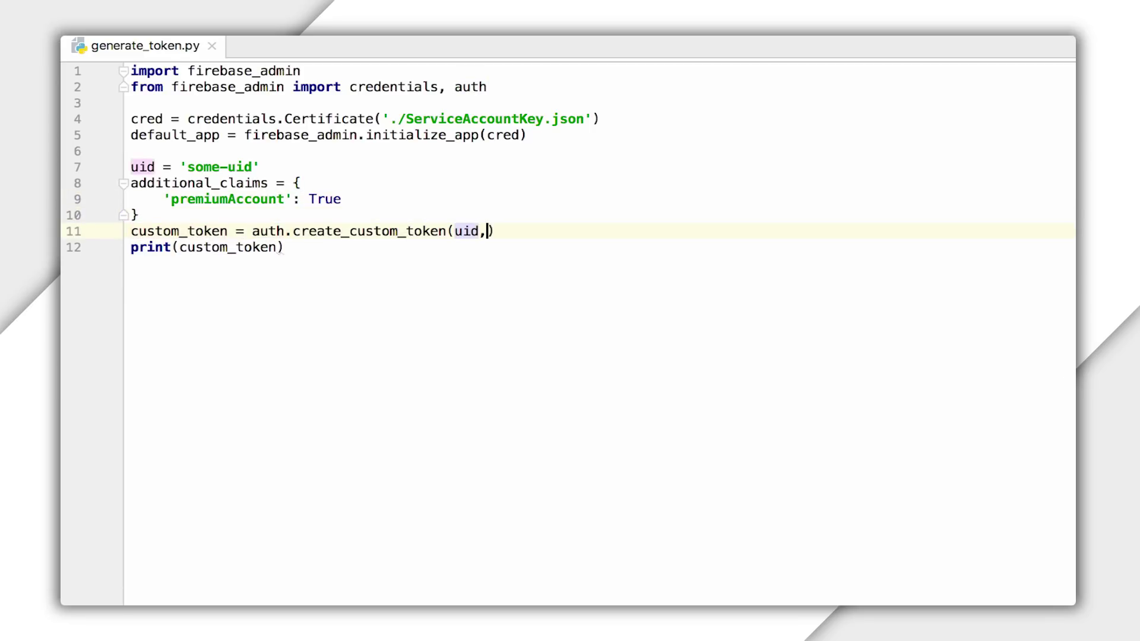
{"action": "type", "text": "additional_claims"}
{"action": "key", "text": "Right"}
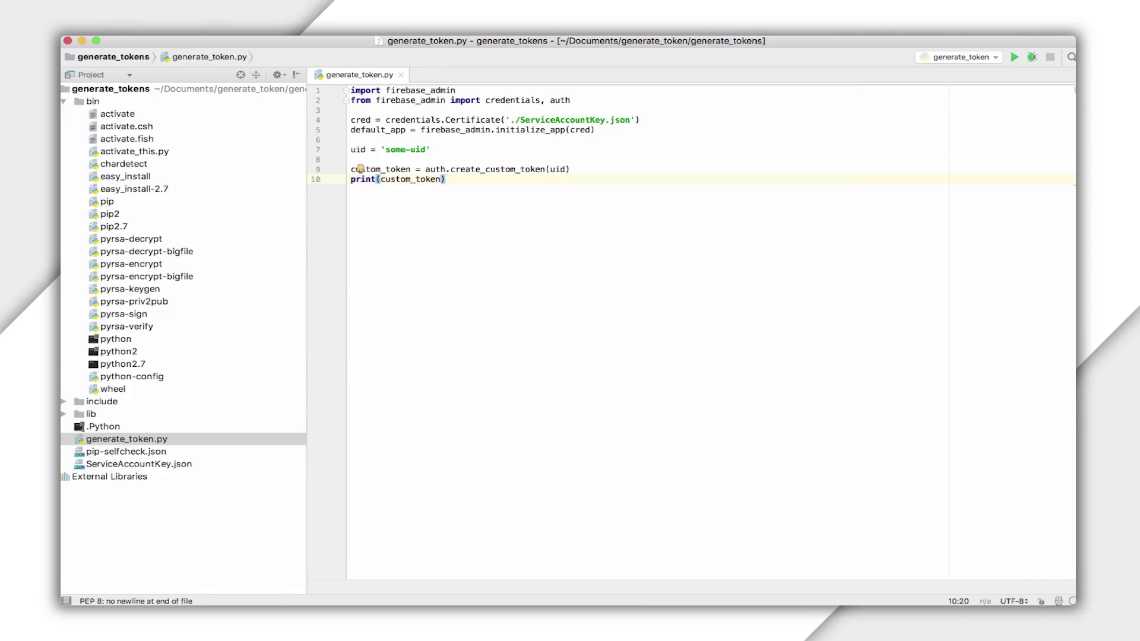
Step: Run the token script and select the printed token line
{"action": "left_click", "coordinate": [1013, 57]}
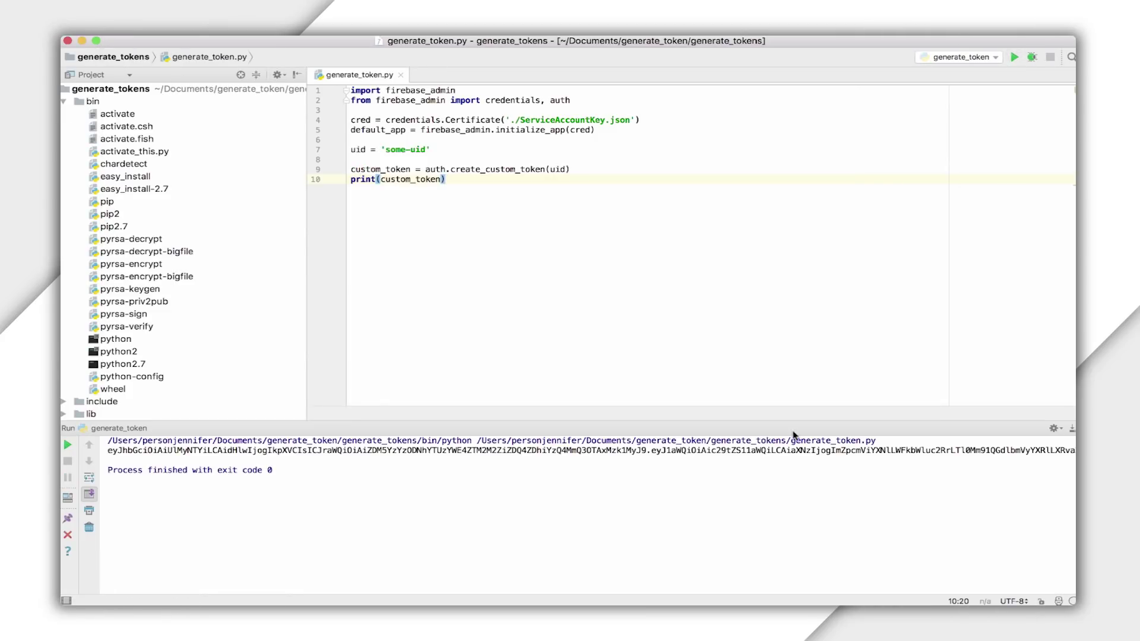
{"action": "key", "text": "super+a"}
{"action": "left_click", "coordinate": [792, 457]}
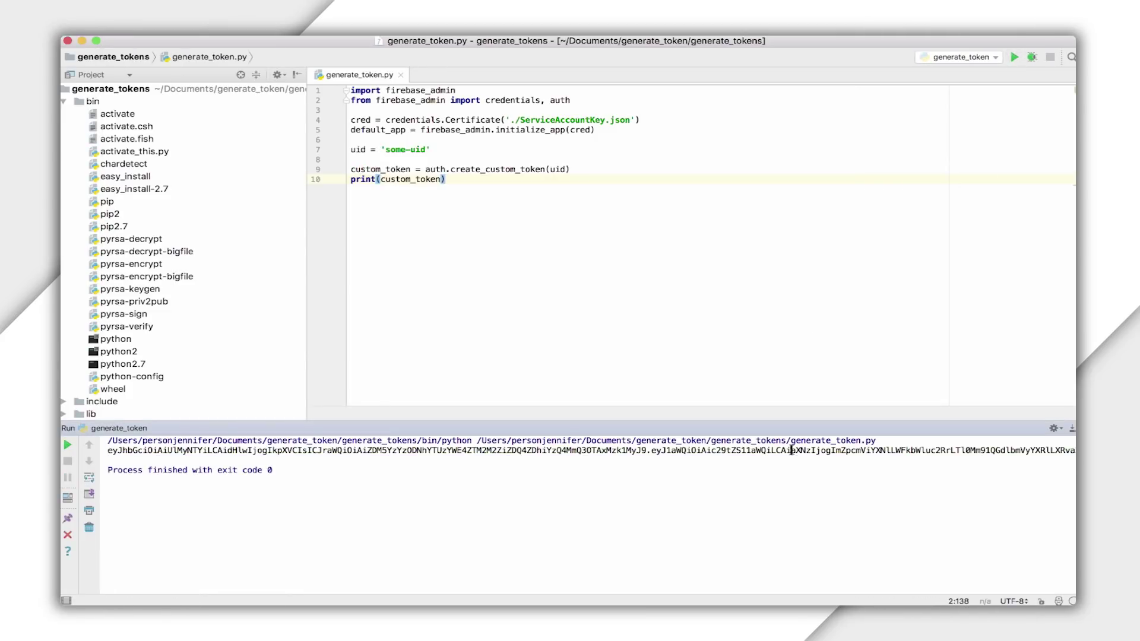
{"action": "triple_click", "coordinate": [791, 452]}
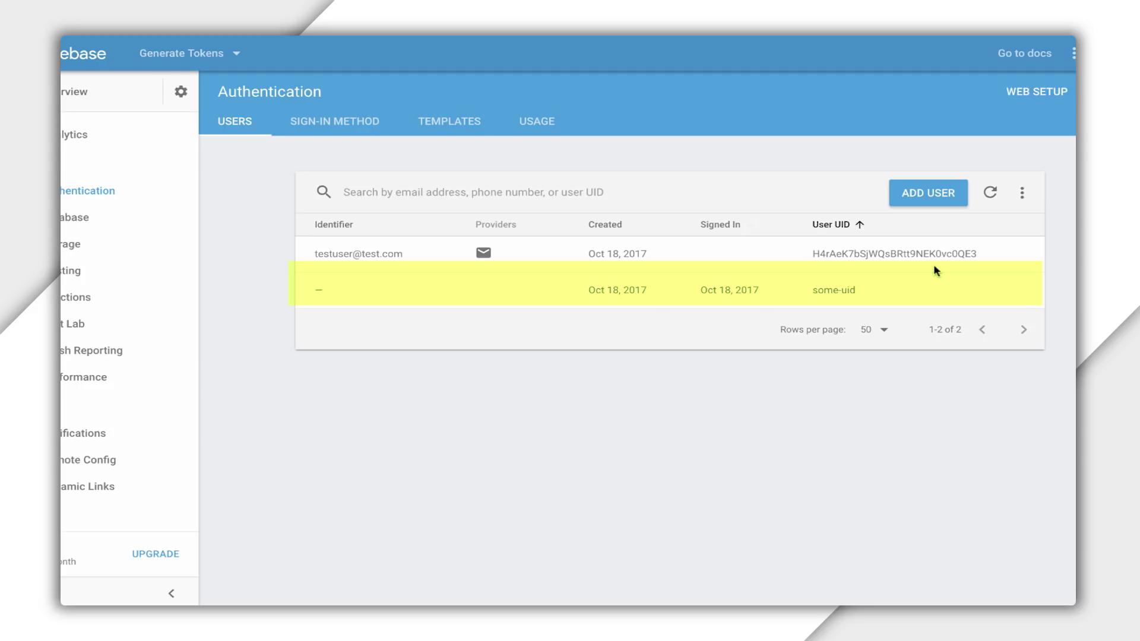
Step: Use the copied test user UID as uid, rerun, and select the new token
{"action": "left_click", "coordinate": [999, 255]}
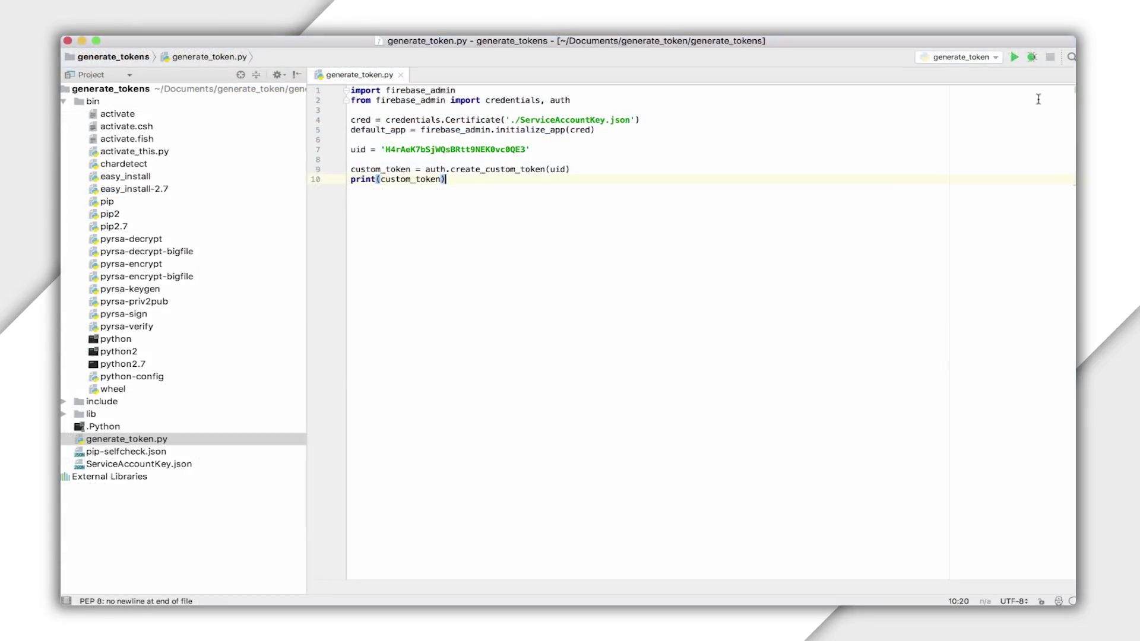
{"action": "left_click", "coordinate": [1014, 57]}
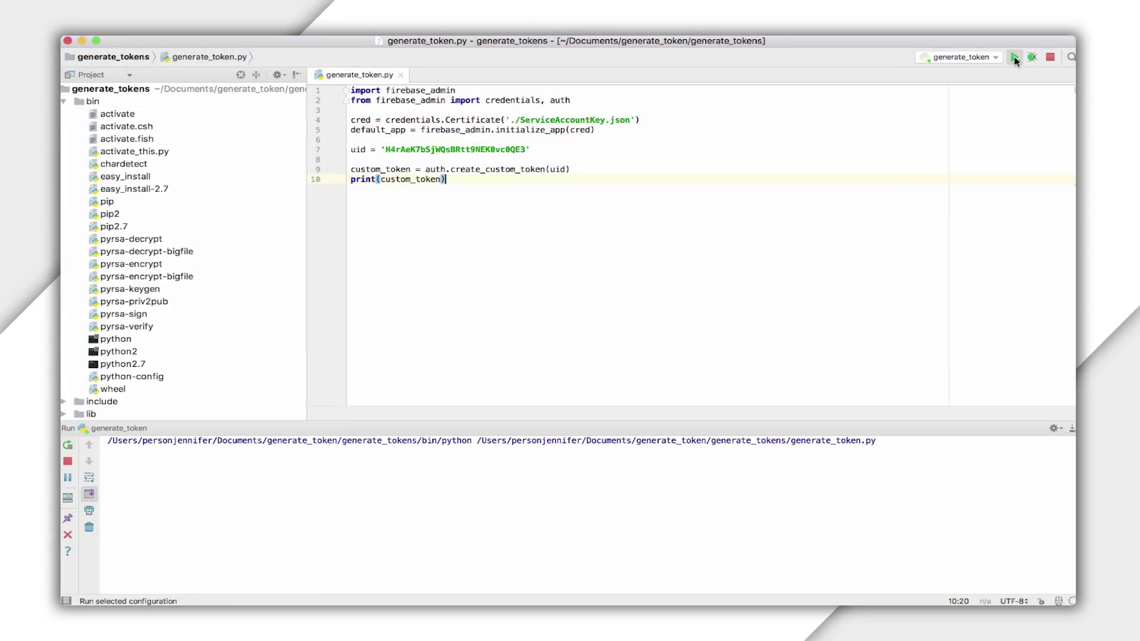
{"action": "triple_click", "coordinate": [790, 450]}
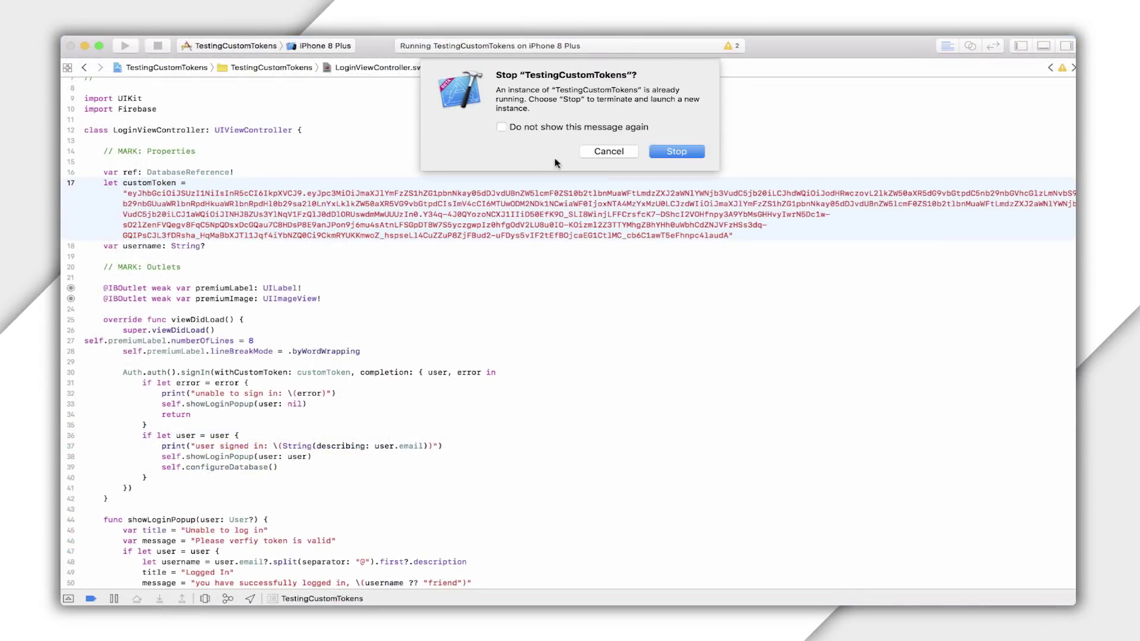
Step: Relaunch the app, dismiss Logged In, then rerun the script and select the premium token
{"action": "key", "text": "super+r"}
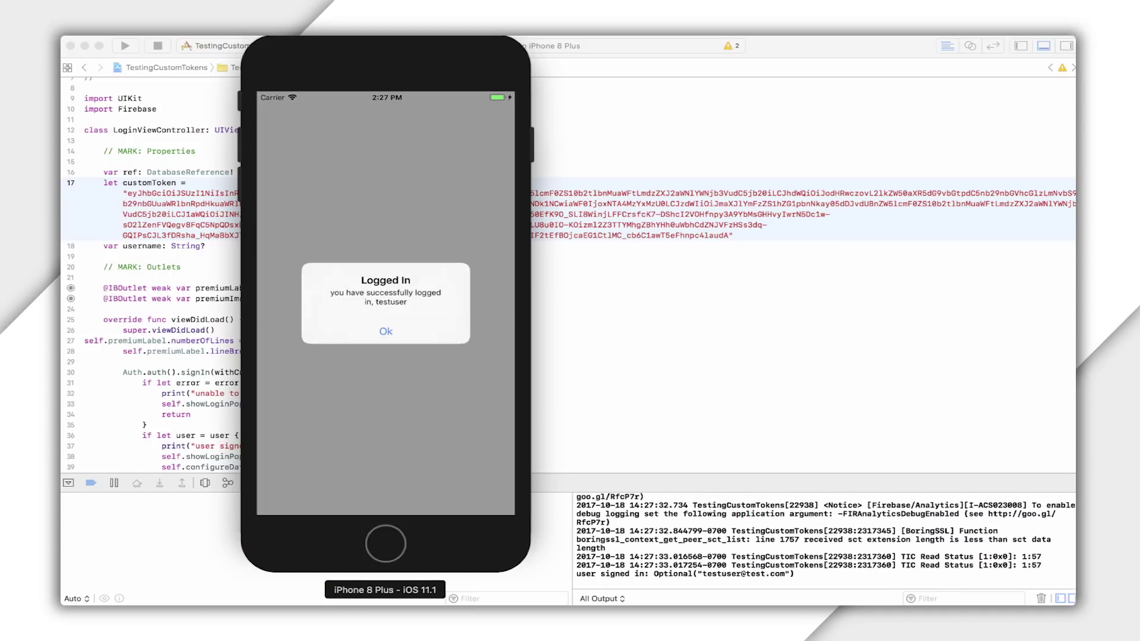
{"action": "left_click", "coordinate": [409, 331]}
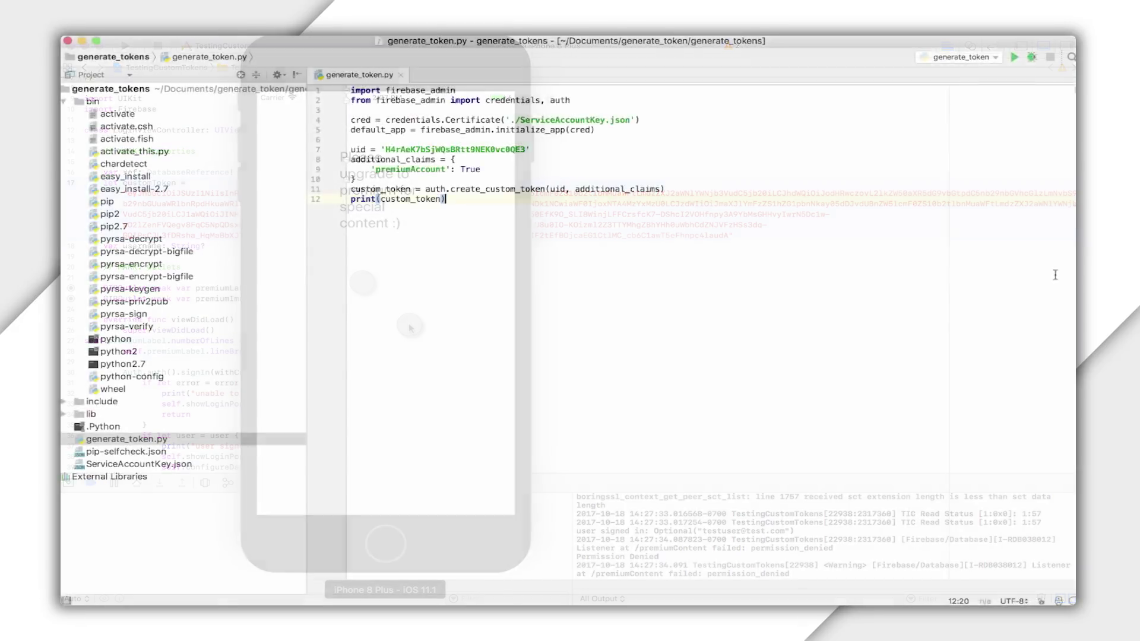
{"action": "left_click", "coordinate": [1014, 59]}
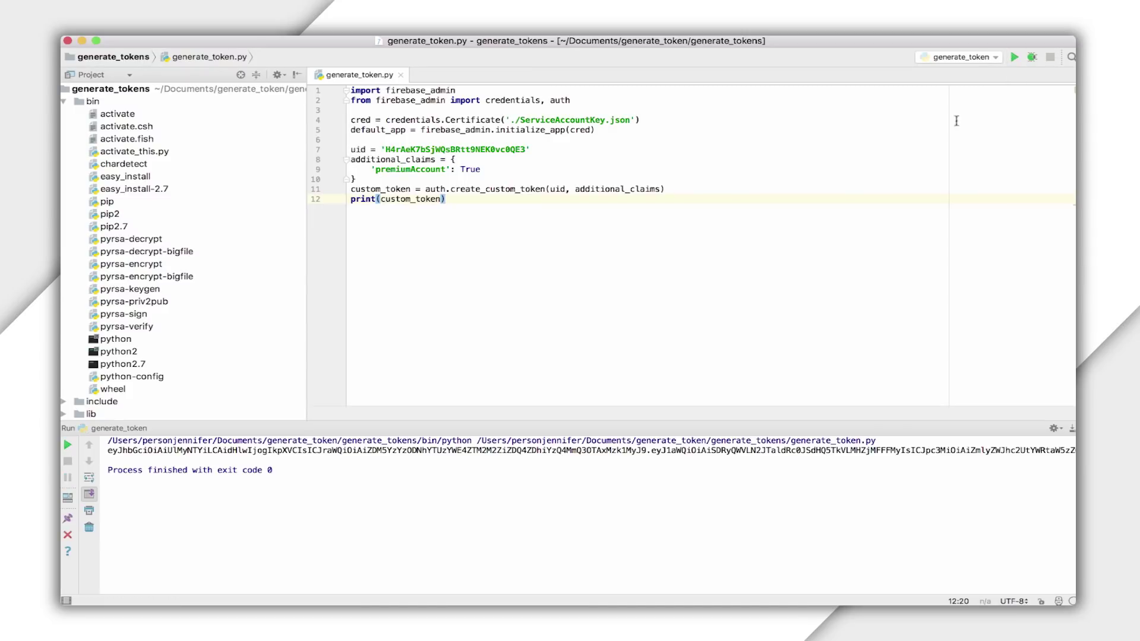
{"action": "triple_click", "coordinate": [931, 448]}
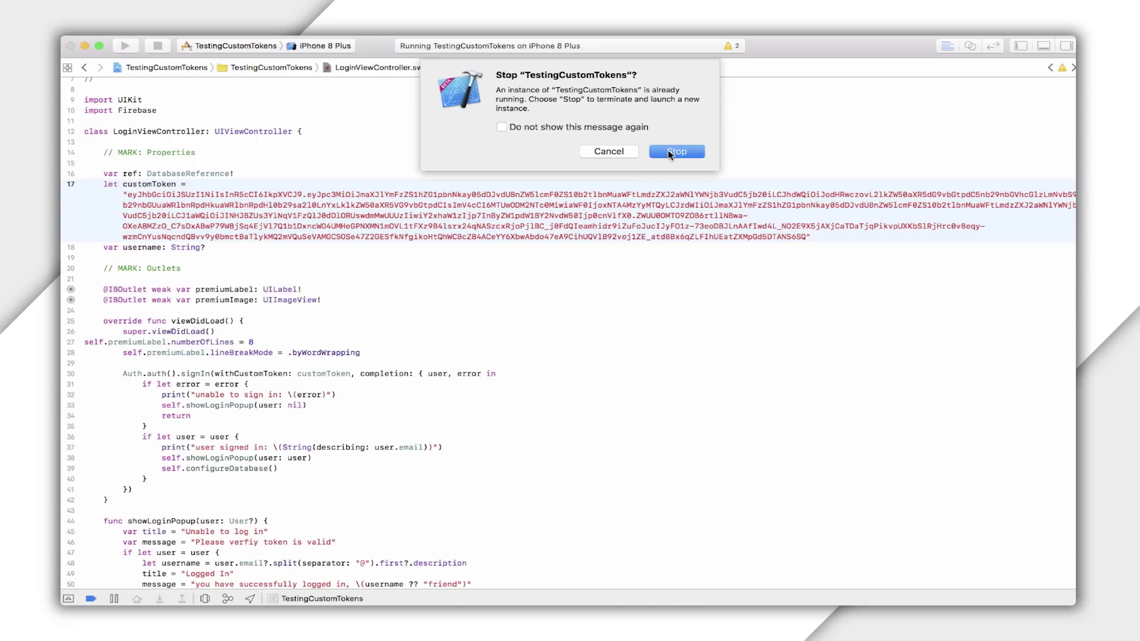
Step: Stop the running instance, then dismiss Logged In to reveal the 'Leela and Moog!' photo
{"action": "left_click", "coordinate": [668, 154]}
{"action": "left_click", "coordinate": [400, 338]}
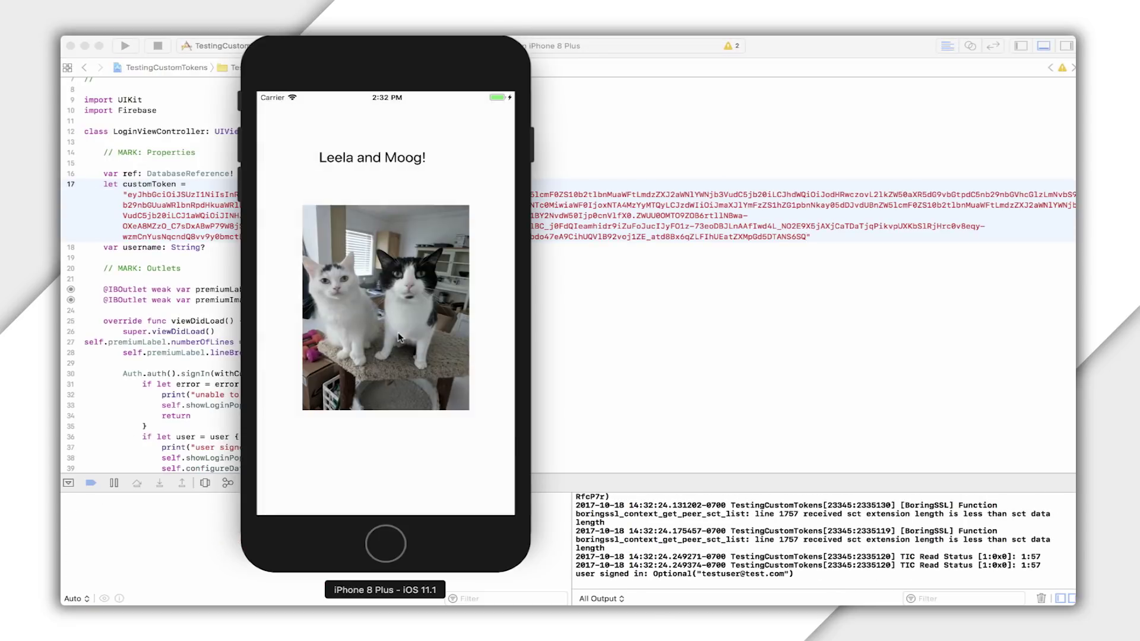